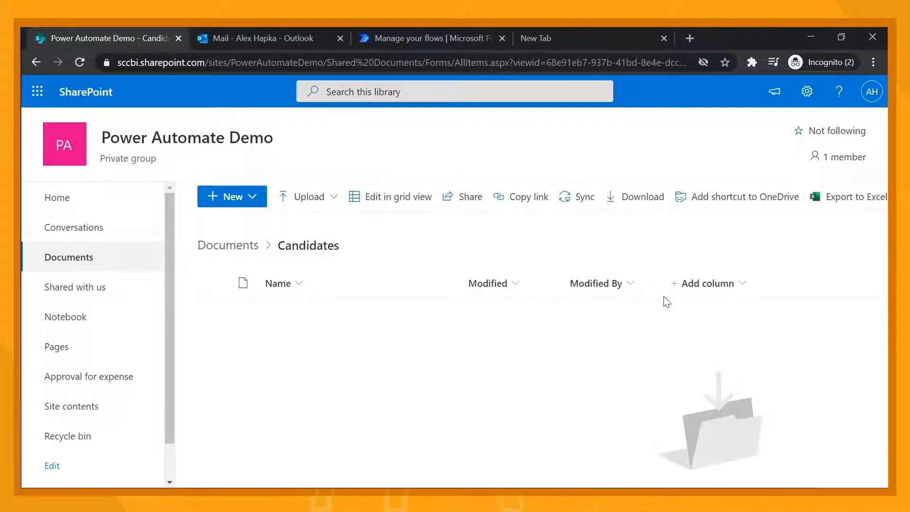
# Start creating a Power Automate flow for the Candidates folder from its Automate options
pyautogui.click(36, 61)
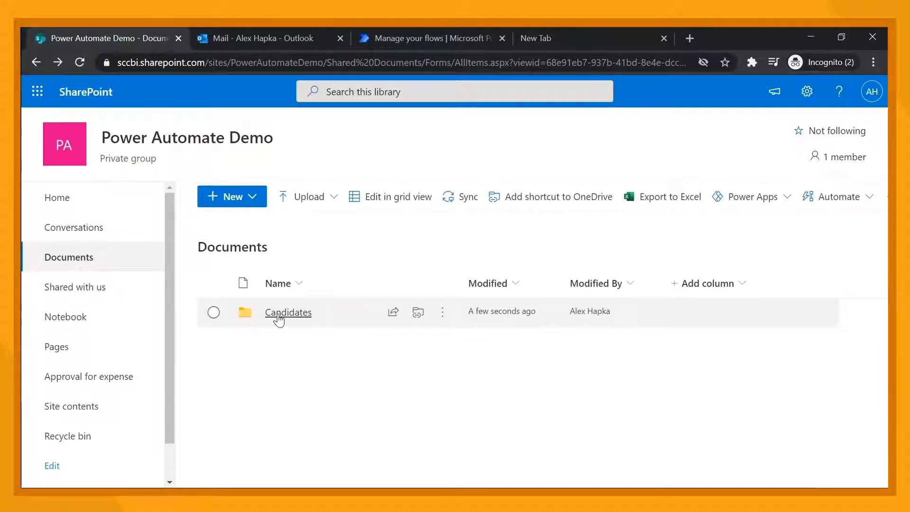
pyautogui.click(445, 314)
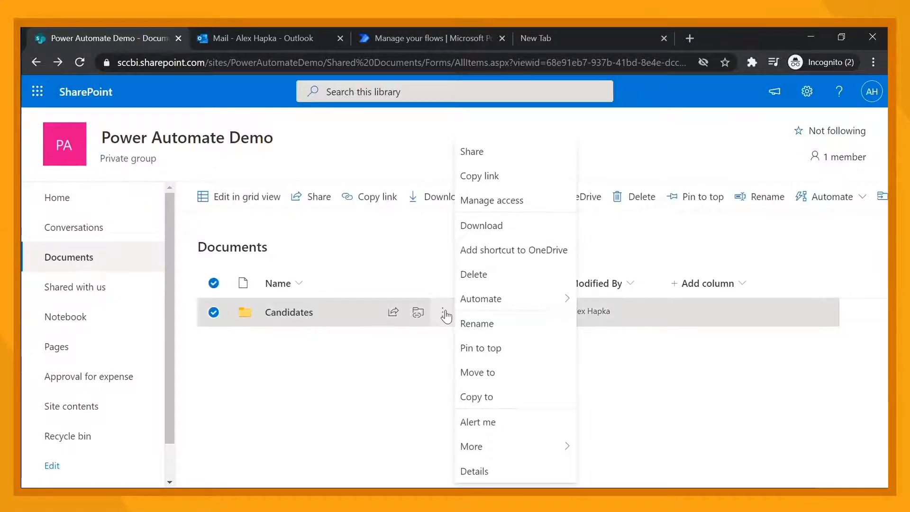
pyautogui.moveTo(462, 299)
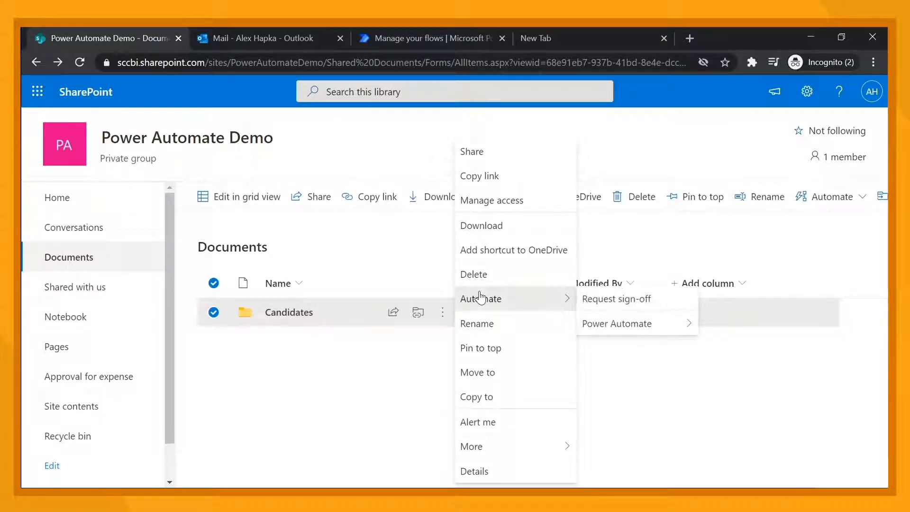
pyautogui.moveTo(635, 323)
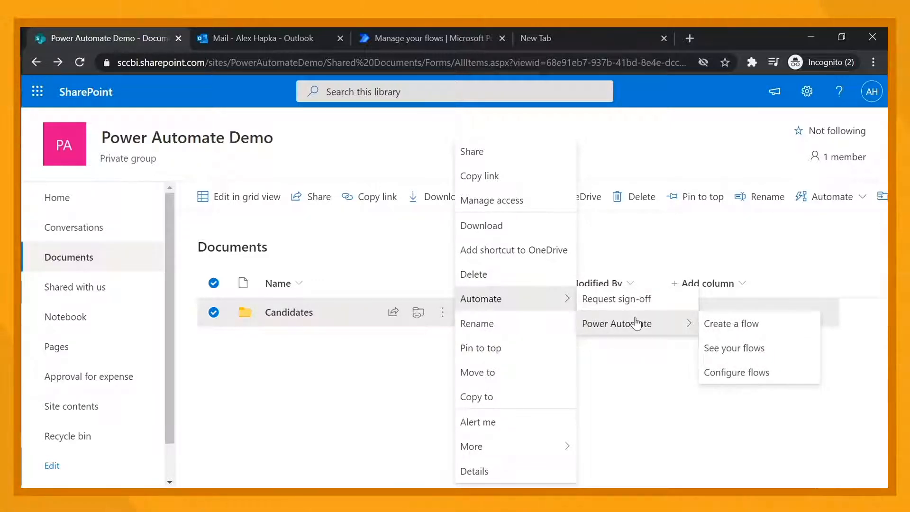
pyautogui.click(733, 325)
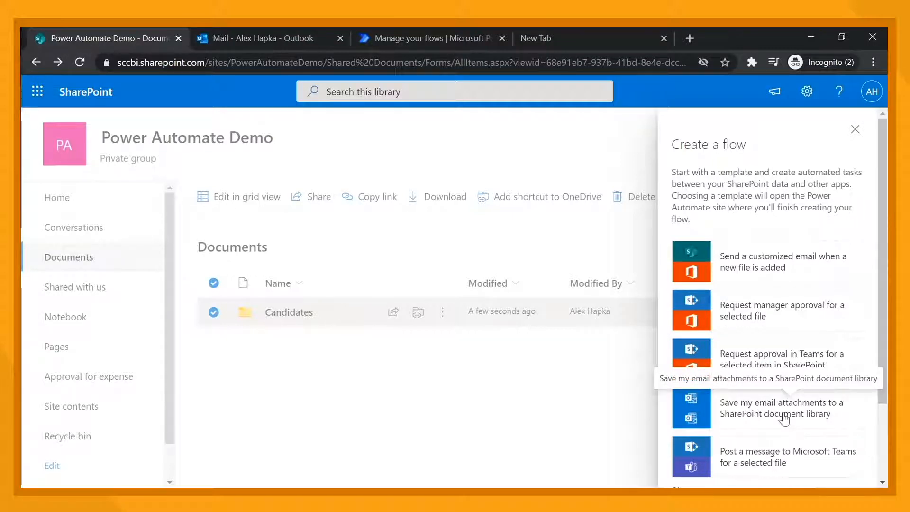
# Pick the template Send a customized email when a new file is added
pyautogui.scroll(-2, 782, 417)
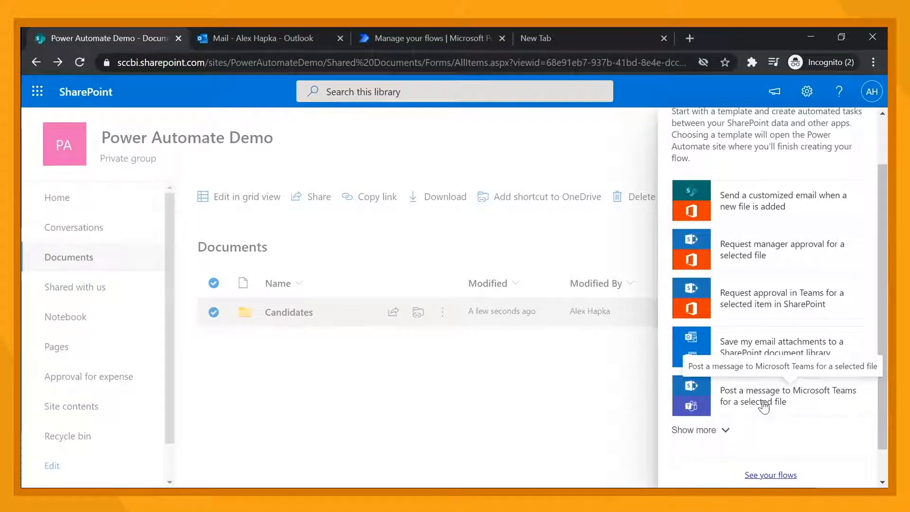
pyautogui.scroll(1, 764, 407)
pyautogui.scroll(1, 764, 406)
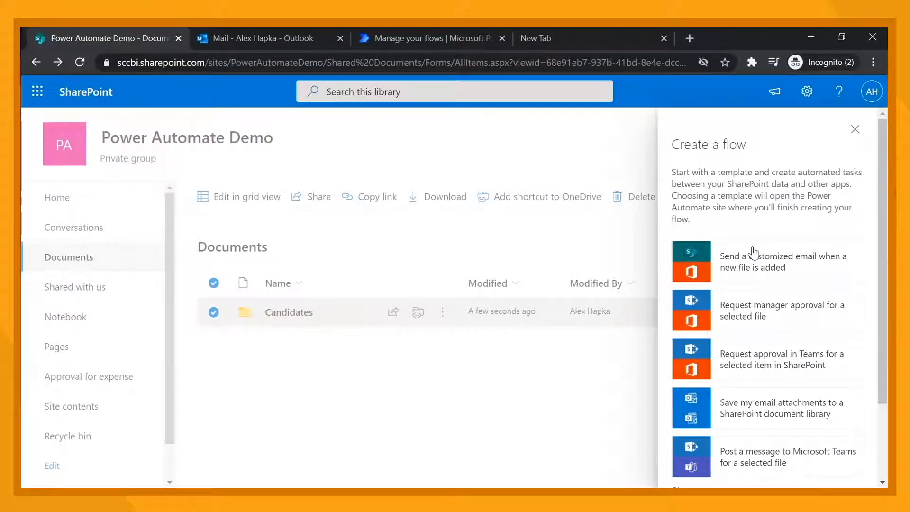
pyautogui.click(756, 272)
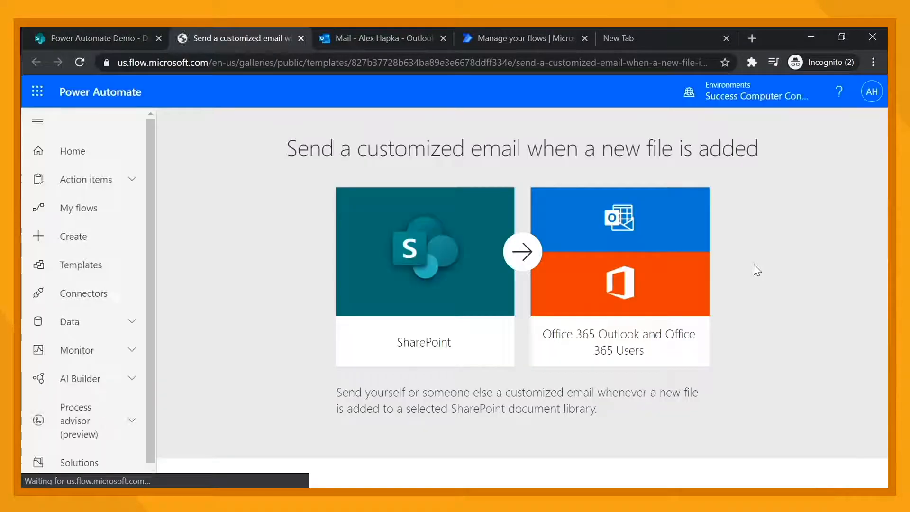
# Check the Office 365 Outlook, SharePoint and Office 365 Users connections and create the flow
pyautogui.click(584, 38)
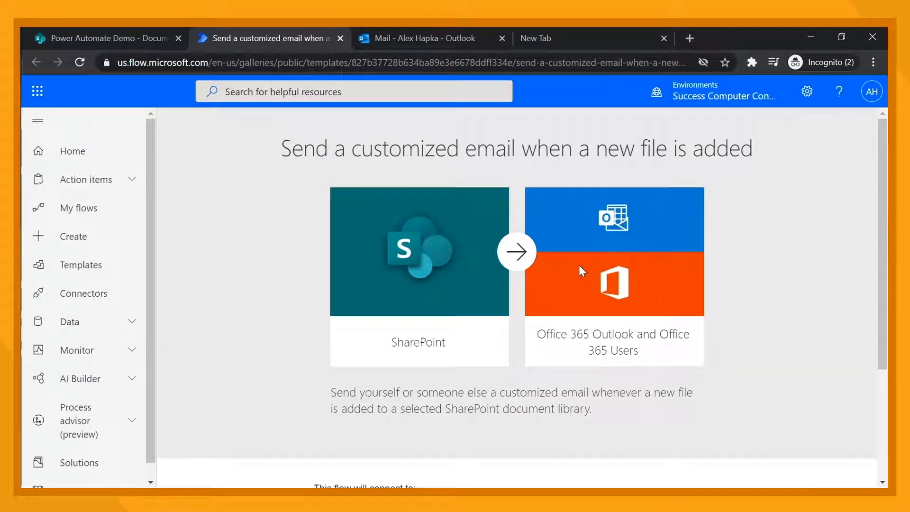
pyautogui.scroll(-3, 383, 243)
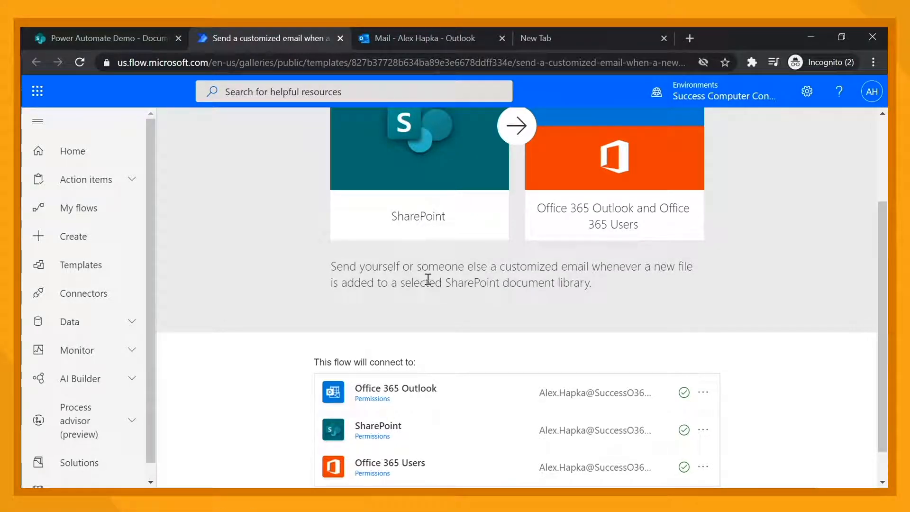
pyautogui.scroll(-1, 428, 279)
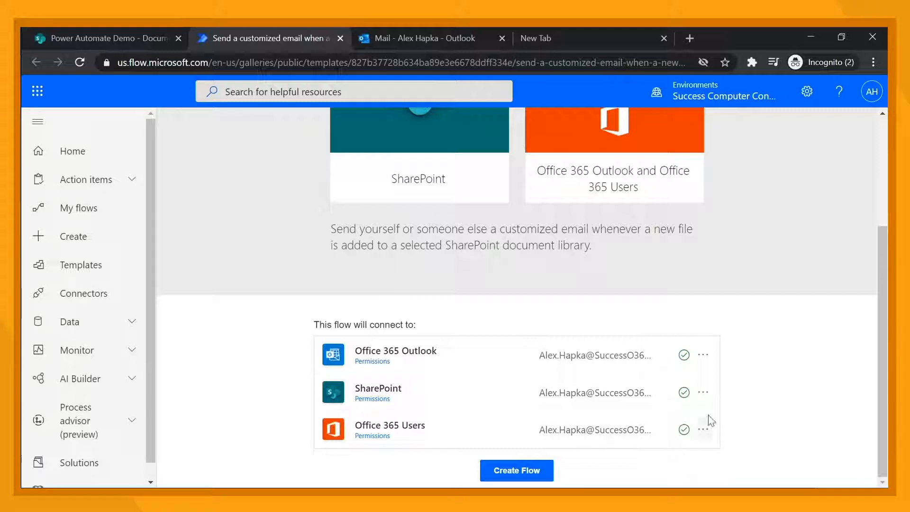
pyautogui.click(703, 396)
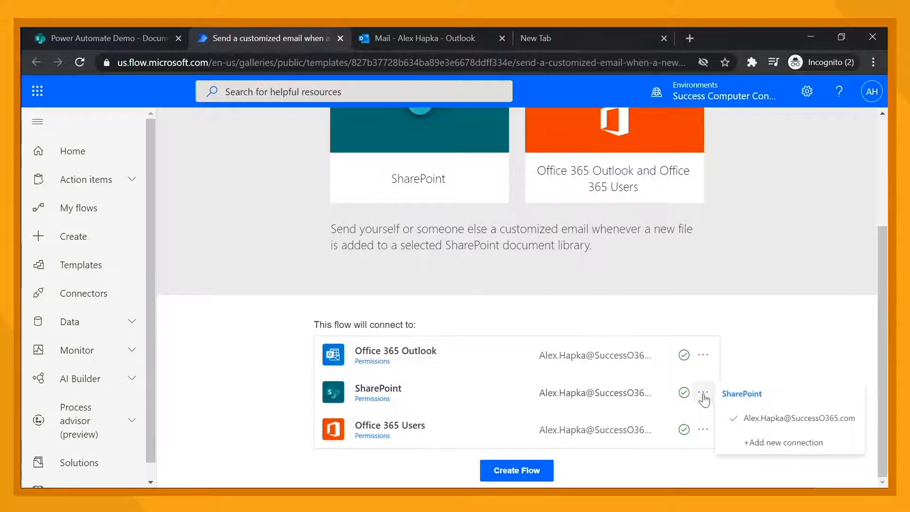
pyautogui.click(745, 315)
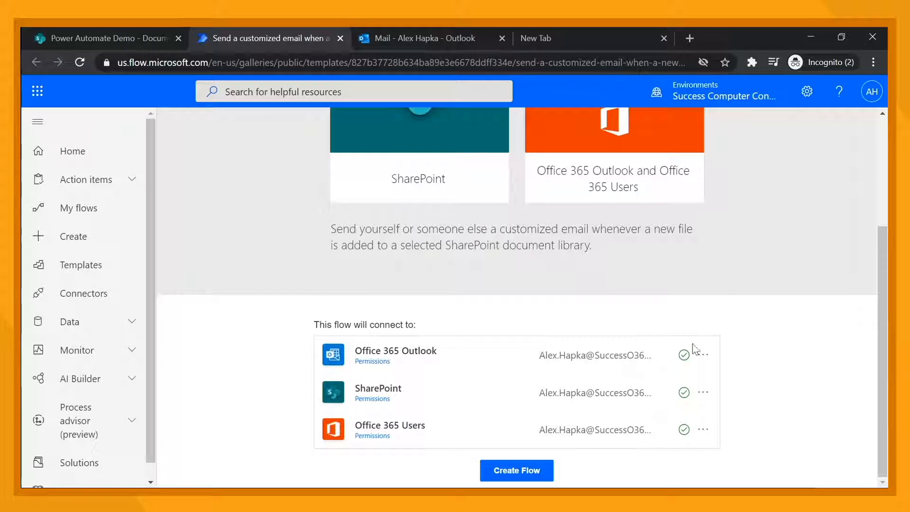
pyautogui.click(704, 355)
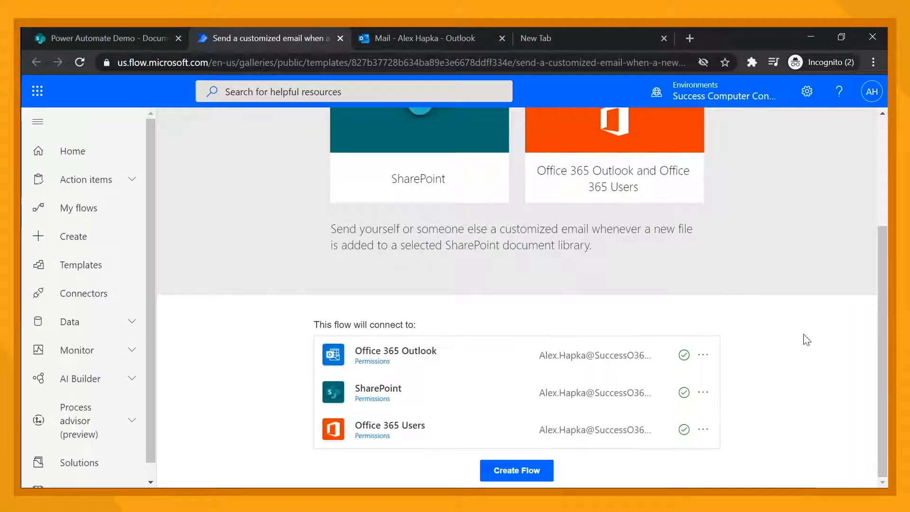
pyautogui.click(517, 470)
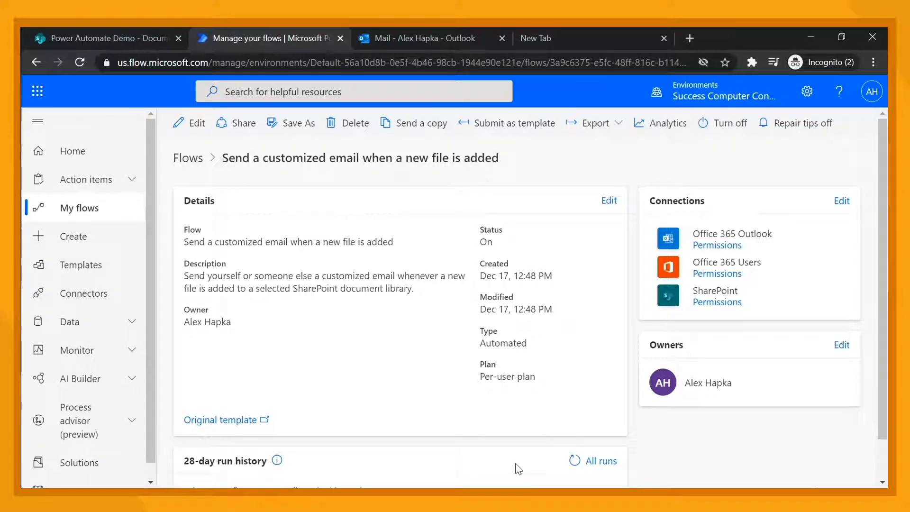
# Open the new flow for editing from its details page
pyautogui.scroll(-1, 455, 274)
pyautogui.scroll(1, 455, 274)
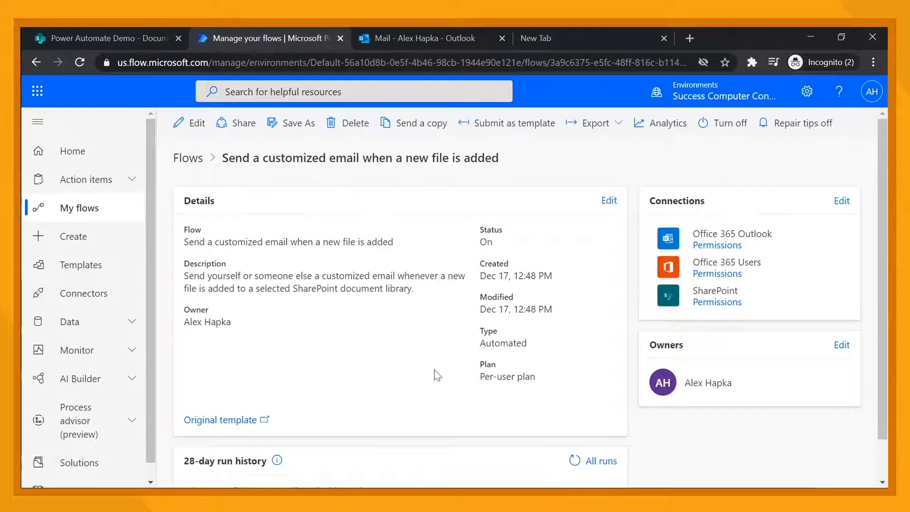
pyautogui.scroll(-1, 437, 375)
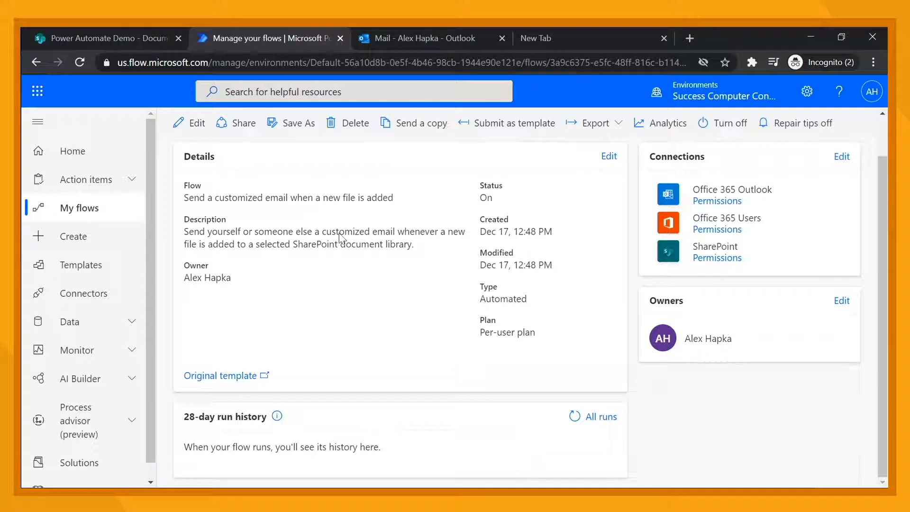
pyautogui.click(193, 136)
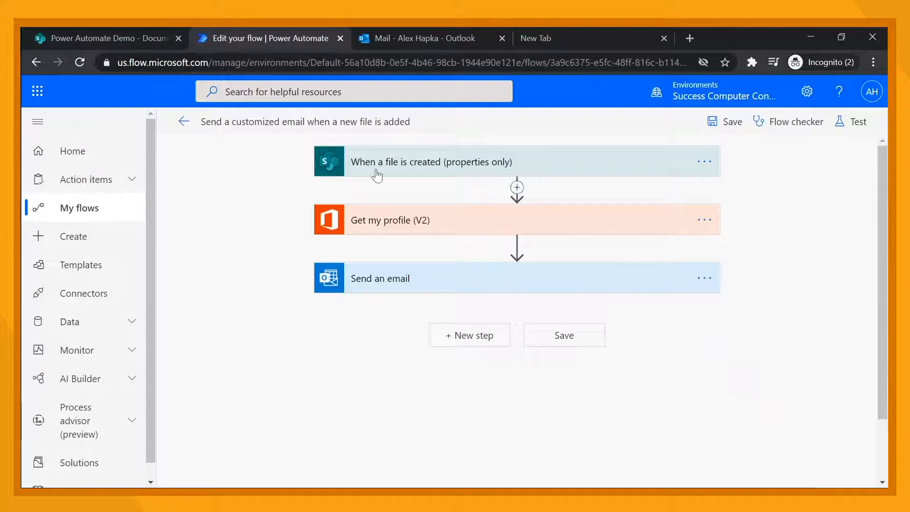
# Examine the trigger, Get my profile and Send an email actions by expanding each and its advanced options
pyautogui.click(404, 174)
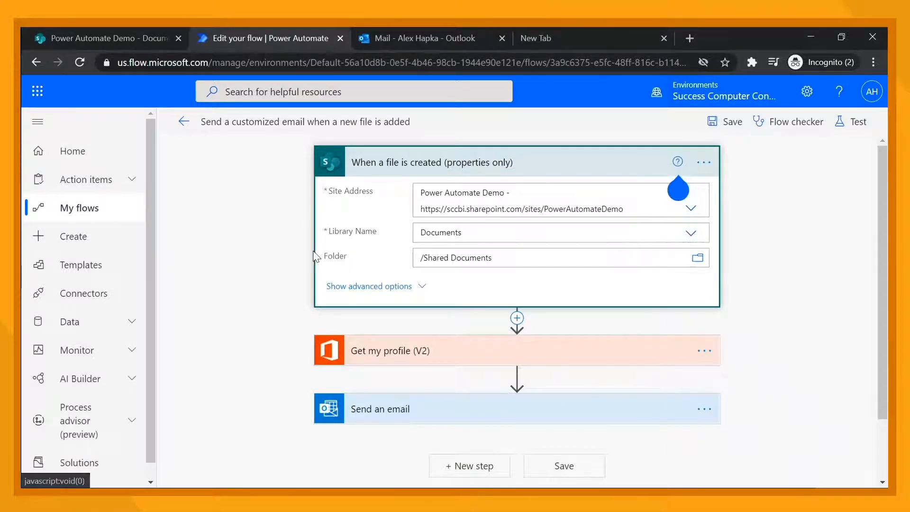
pyautogui.click(331, 287)
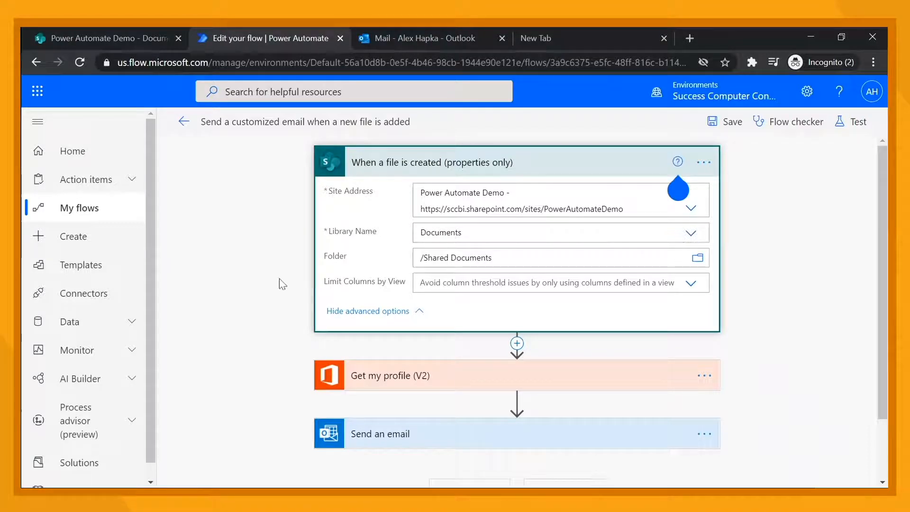
pyautogui.click(327, 311)
pyautogui.scroll(-2, 298, 287)
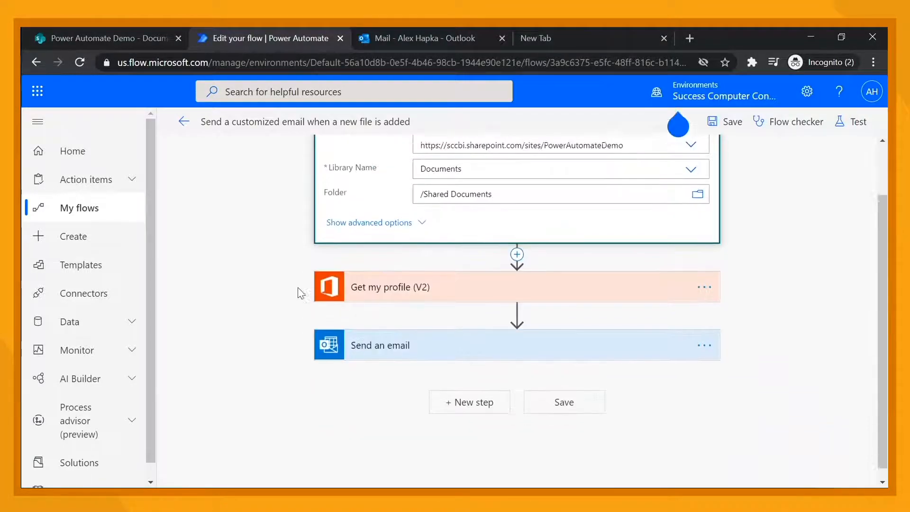
pyautogui.scroll(1, 376, 280)
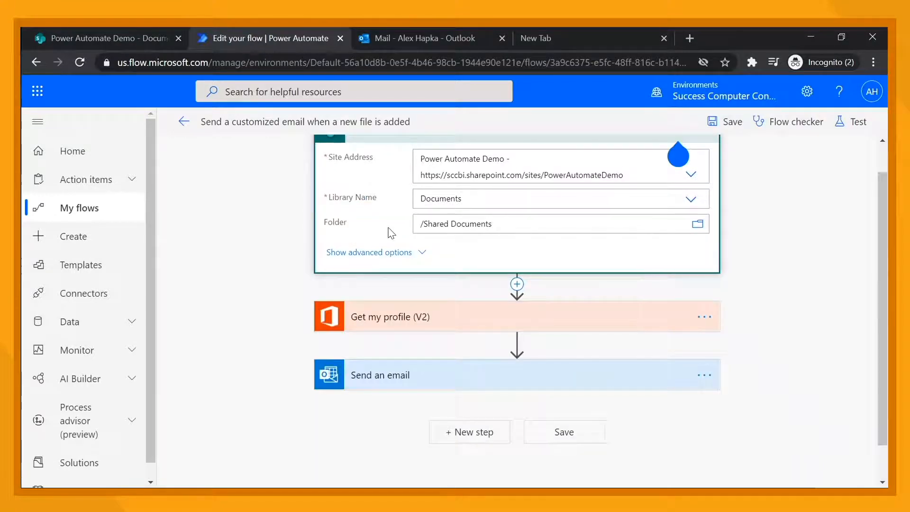
pyautogui.scroll(1, 391, 232)
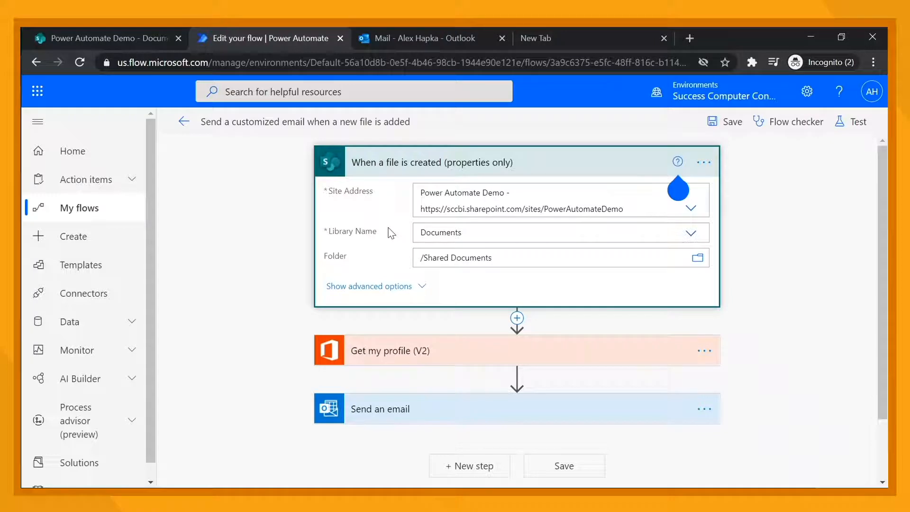
pyautogui.scroll(-2, 391, 233)
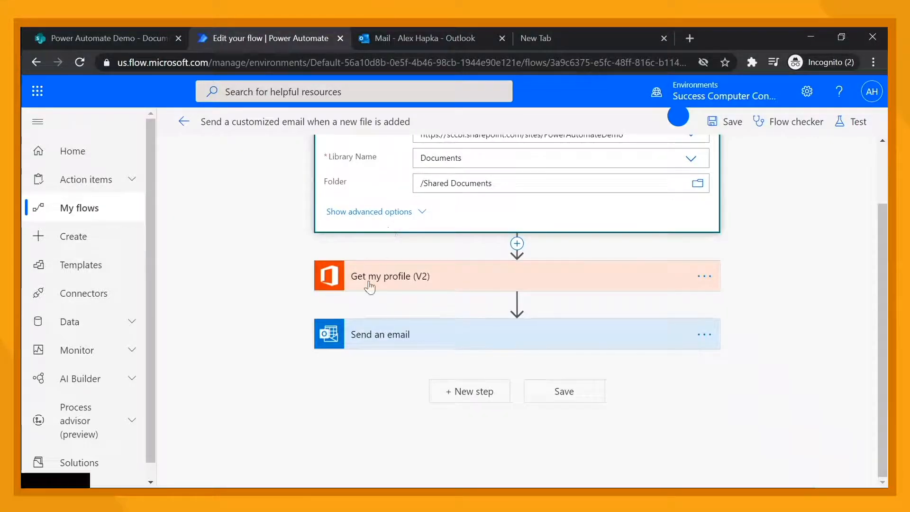
pyautogui.click(369, 286)
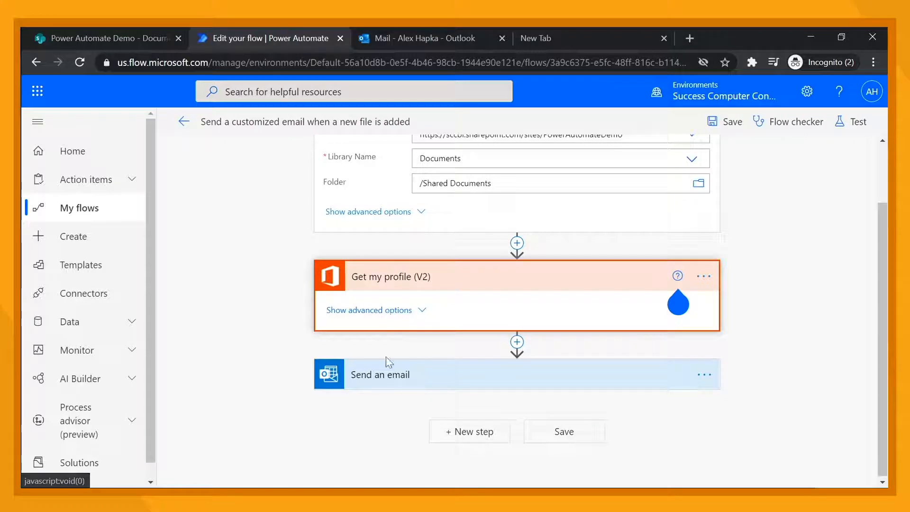
pyautogui.click(387, 376)
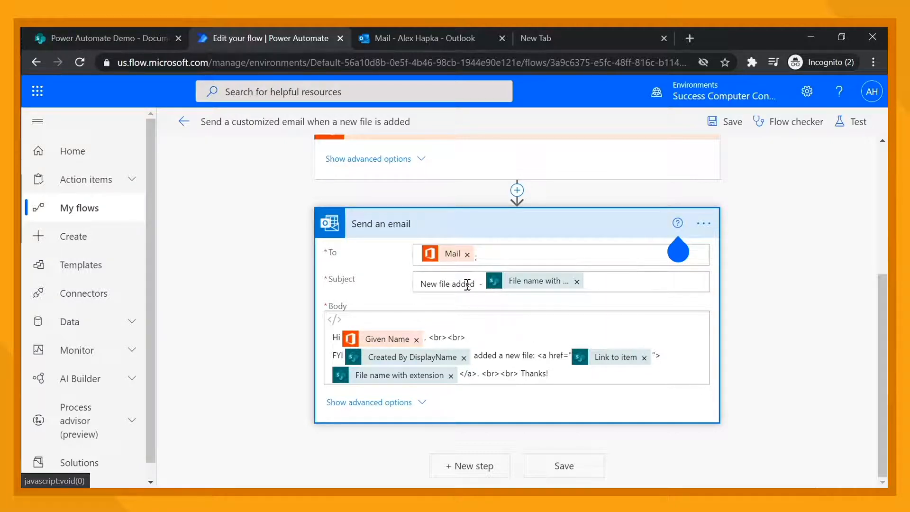
# Replace the email subject's leading text with New Recruitment
pyautogui.moveTo(476, 286); pyautogui.dragTo(394, 291)
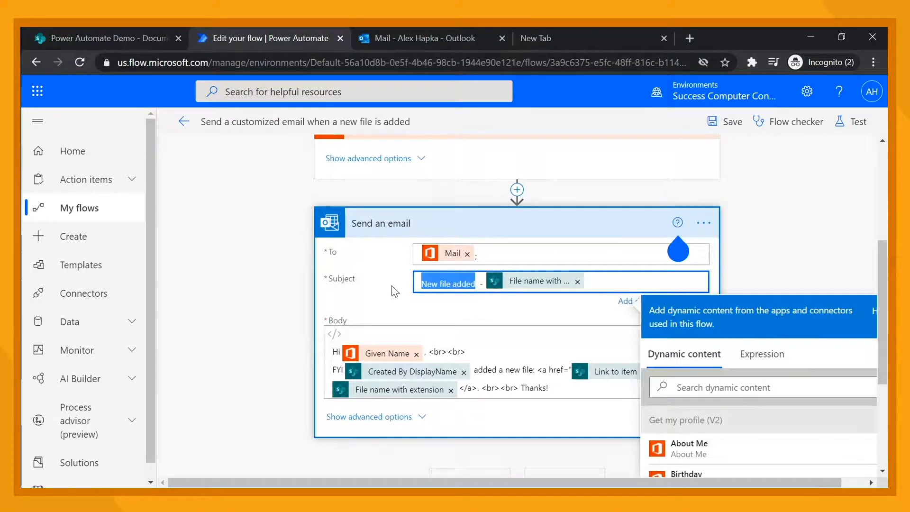
pyautogui.write('New')
pyautogui.write(' Recruitm')
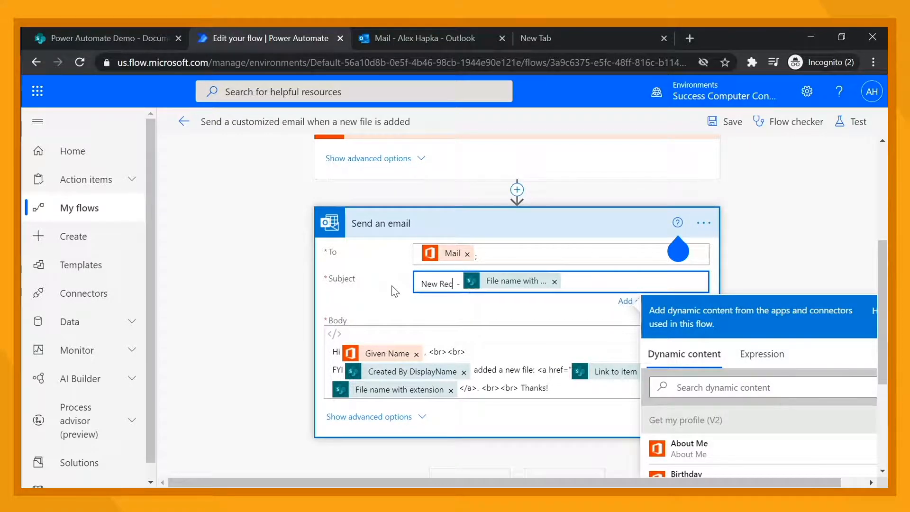
pyautogui.write('ent')
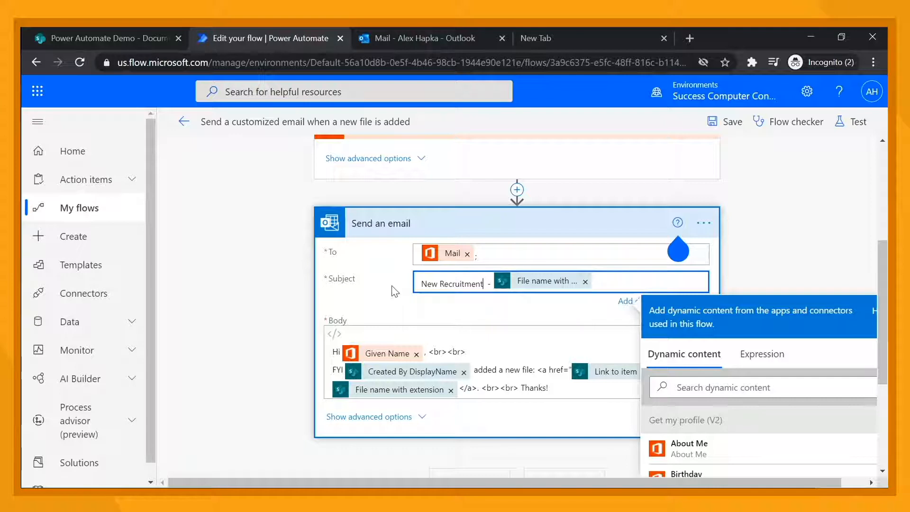
pyautogui.click(359, 292)
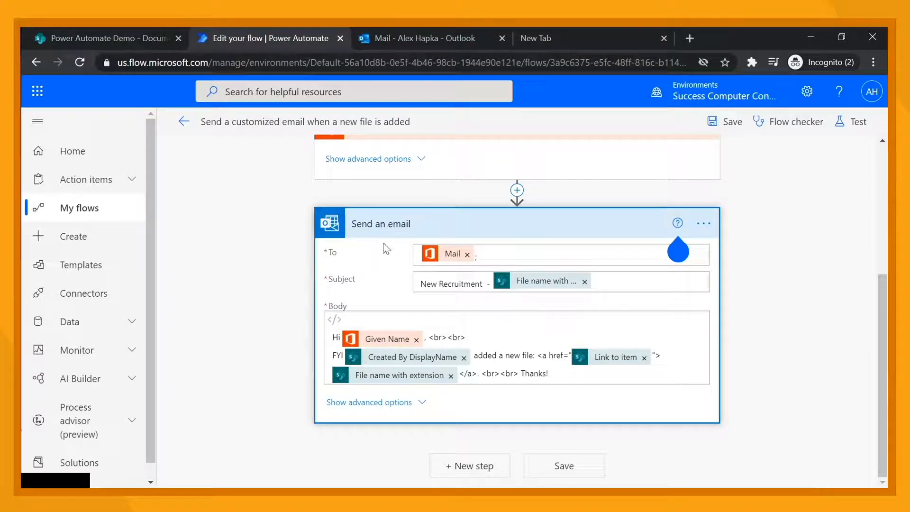
# Examine the email's To field and the dynamic content options available for recipients
pyautogui.scroll(1, 454, 247)
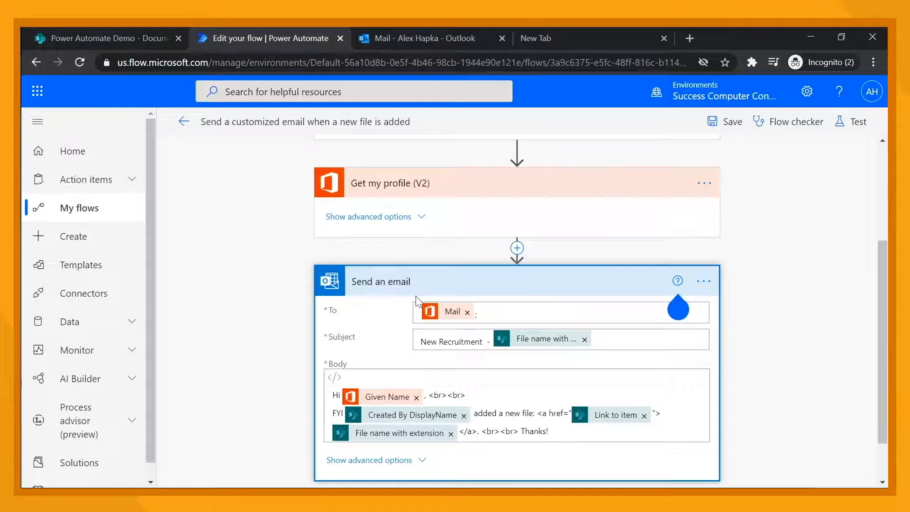
pyautogui.click(505, 315)
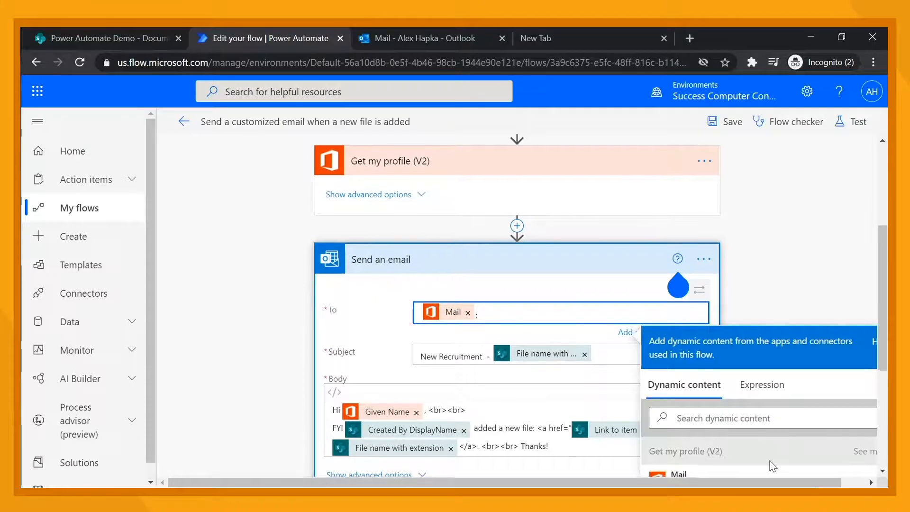
pyautogui.scroll(-5, 773, 466)
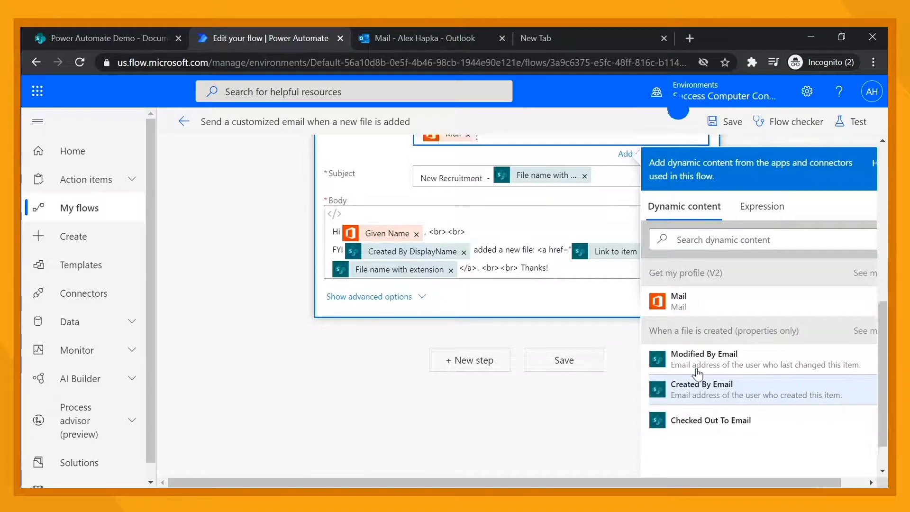
pyautogui.scroll(4, 572, 319)
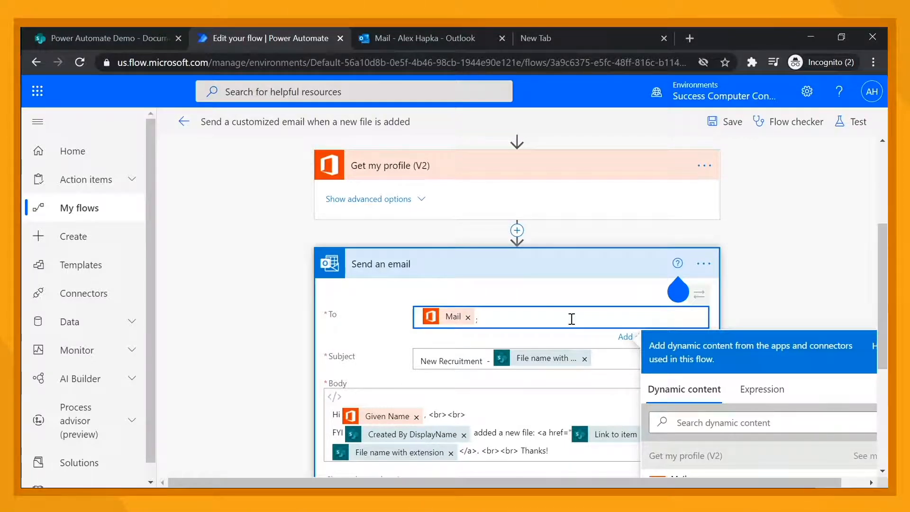
pyautogui.write(';')
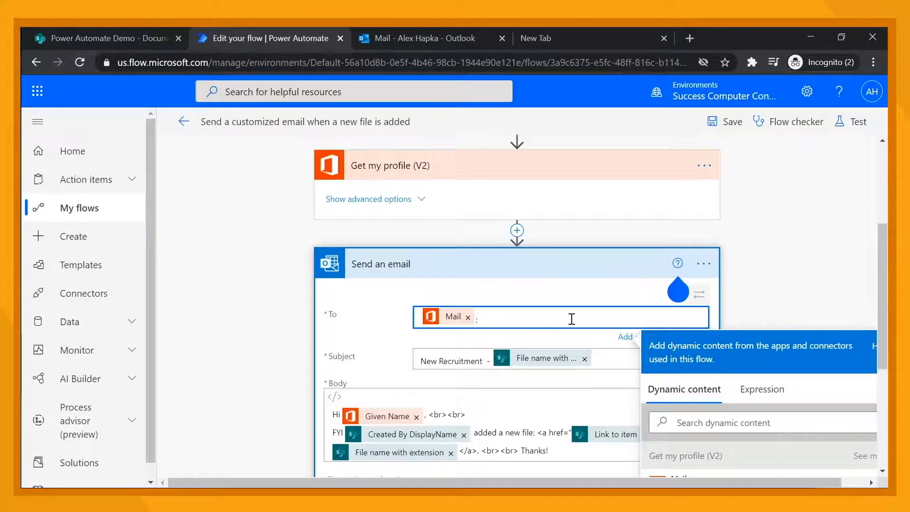
pyautogui.scroll(-5, 368, 305)
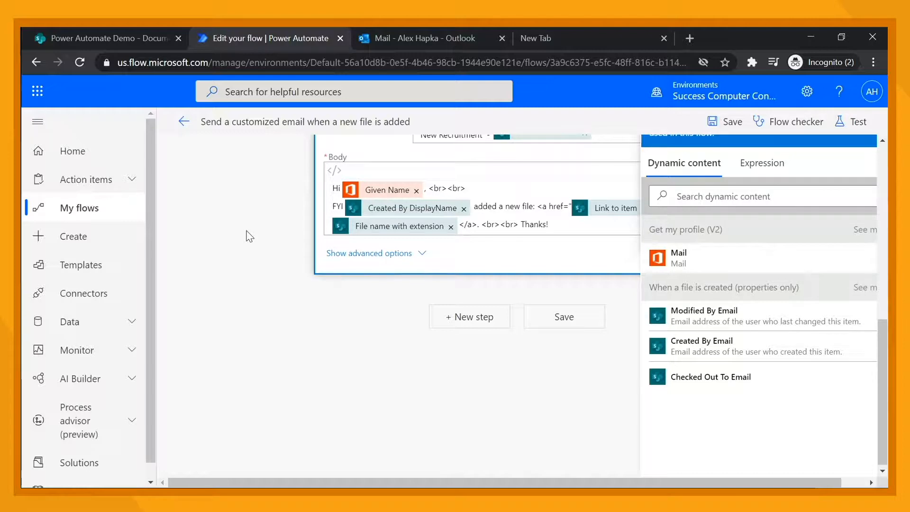
pyautogui.scroll(3, 246, 233)
# Collapse the Send an email card and the trigger card in the flow designer
pyautogui.click(513, 251)
pyautogui.click(413, 217)
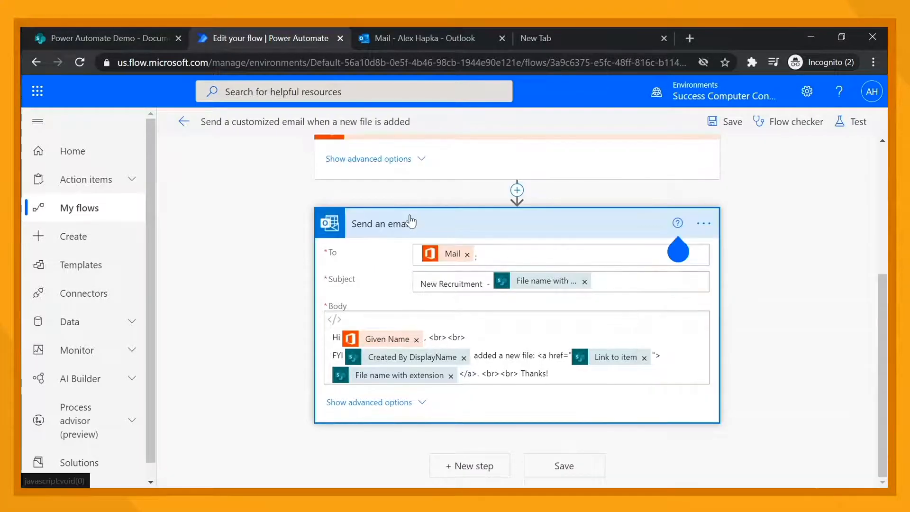
pyautogui.click(413, 217)
pyautogui.scroll(2, 411, 221)
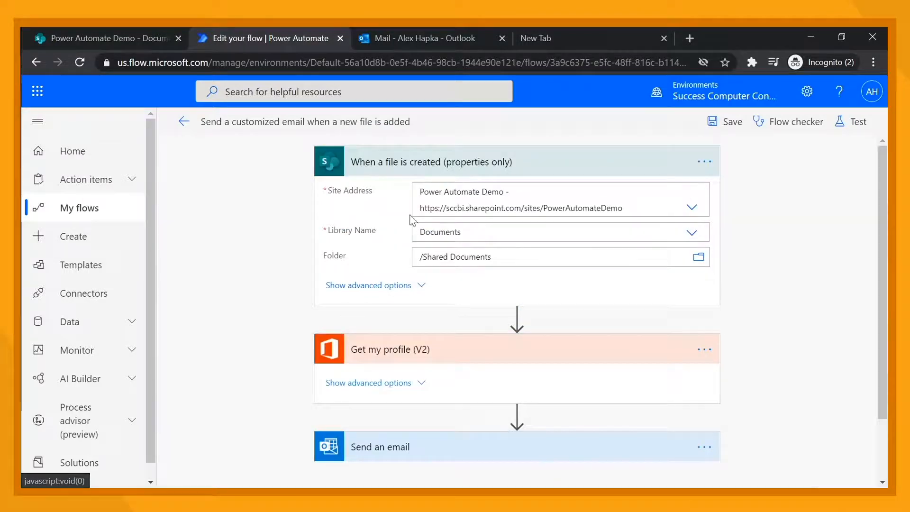
pyautogui.click(434, 163)
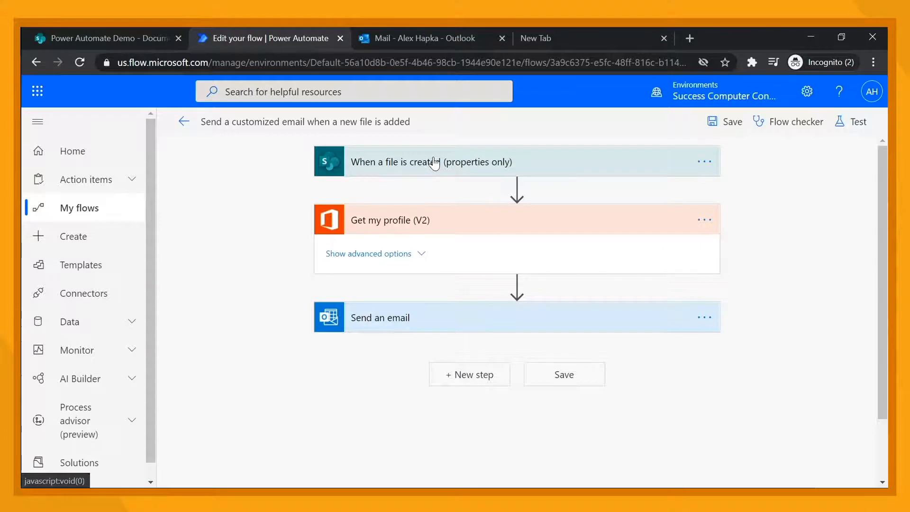
pyautogui.moveTo(519, 192)
pyautogui.click(518, 188)
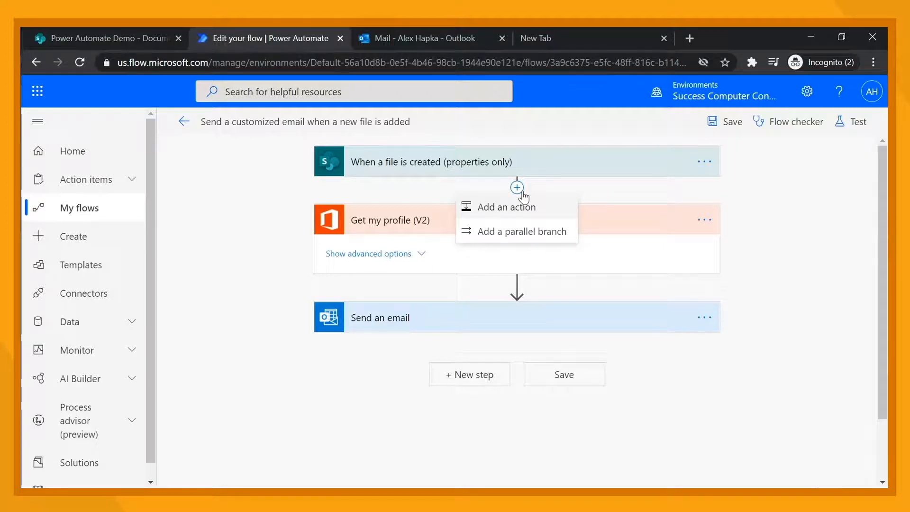
pyautogui.click(317, 190)
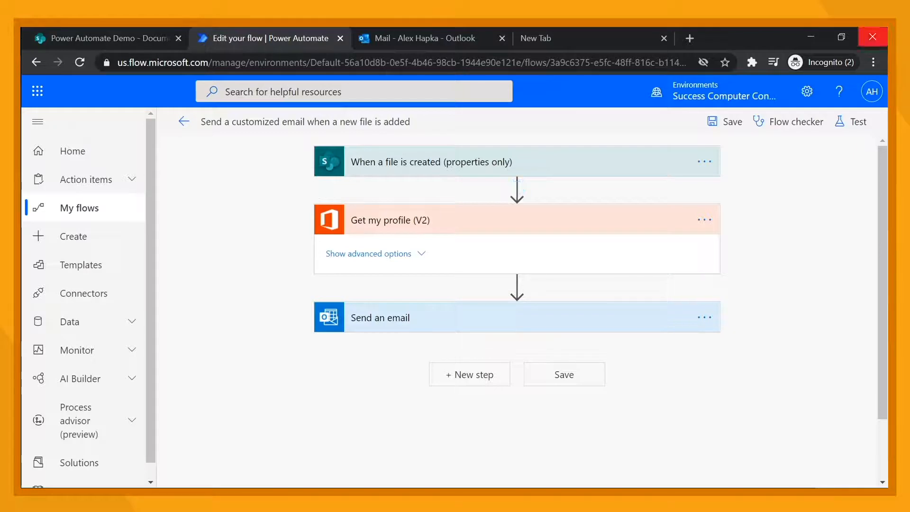
# Save the flow and review its status in the Flow checker
pyautogui.click(732, 128)
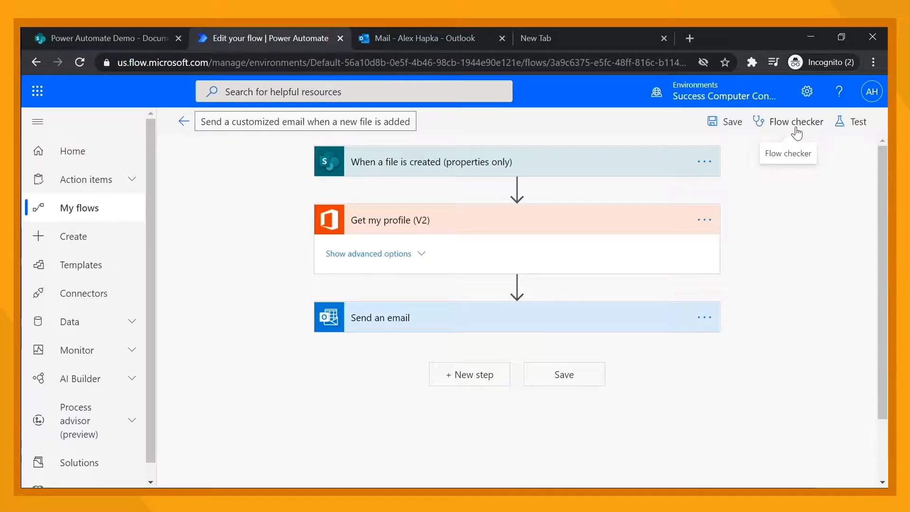
pyautogui.click(796, 127)
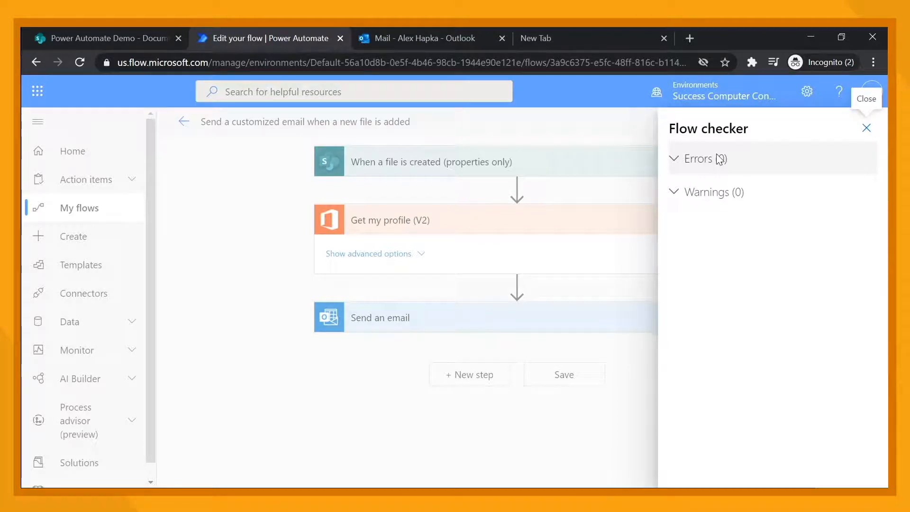
pyautogui.click(866, 129)
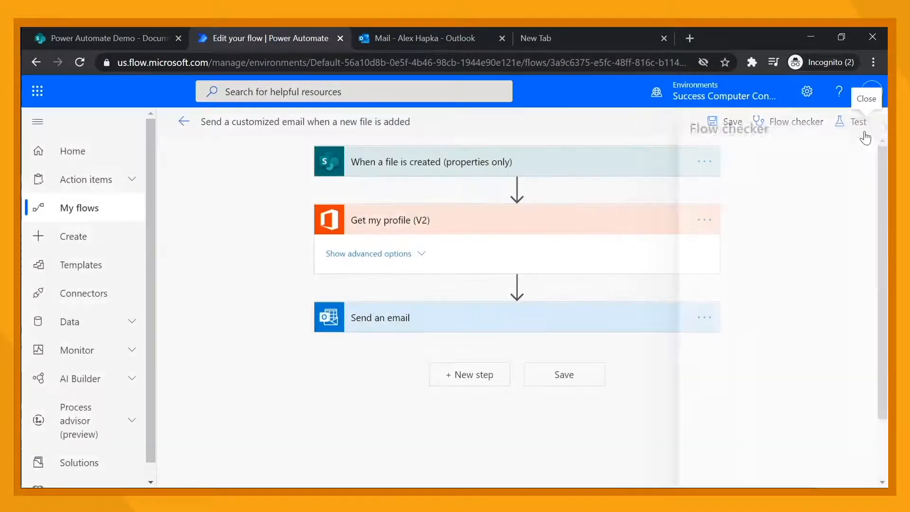
pyautogui.click(848, 126)
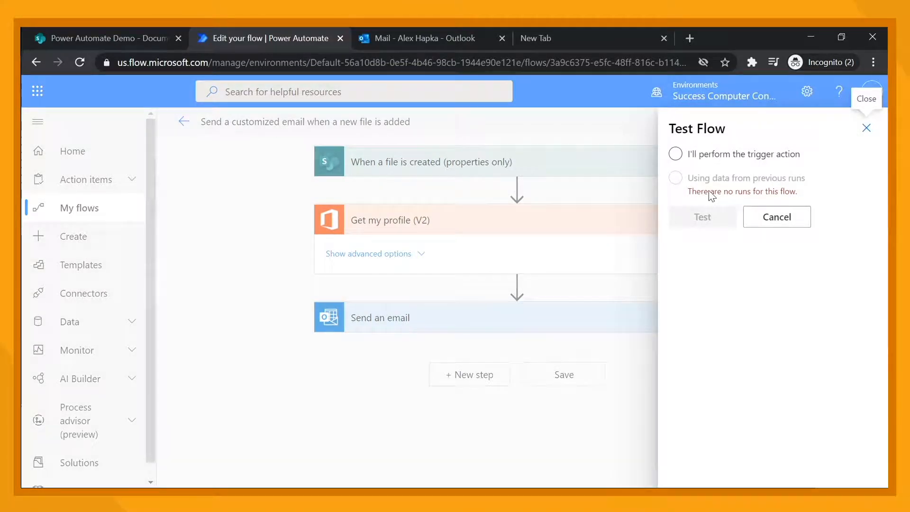
pyautogui.click(704, 159)
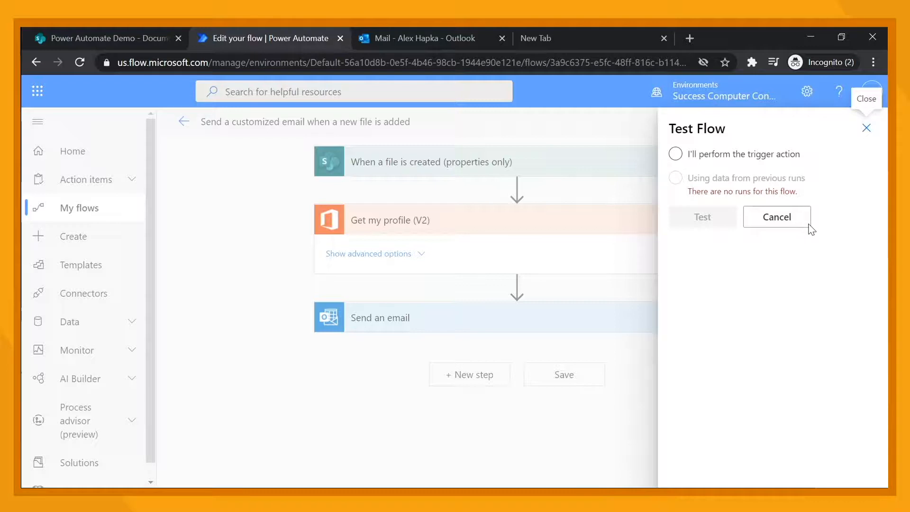
pyautogui.click(772, 216)
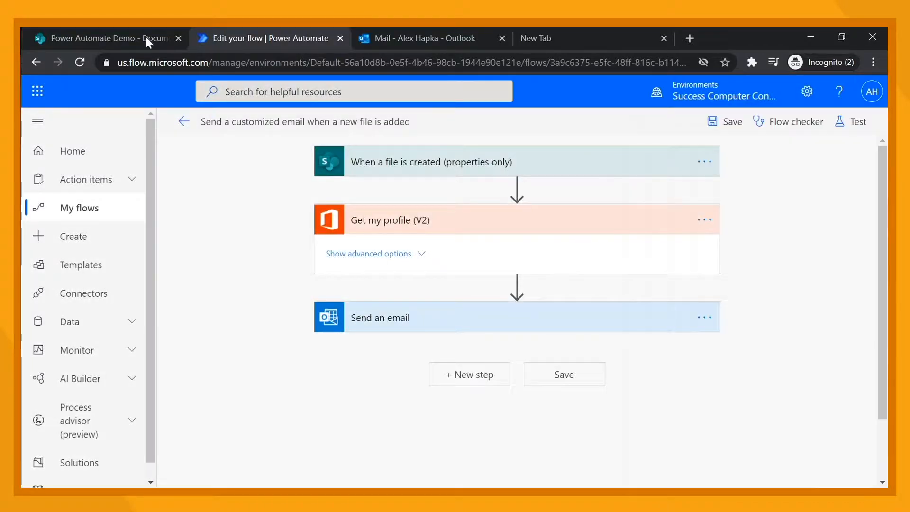
# In SharePoint, upload the BOGUS RESUME file into the Candidates folder of the Documents library
pyautogui.click(122, 37)
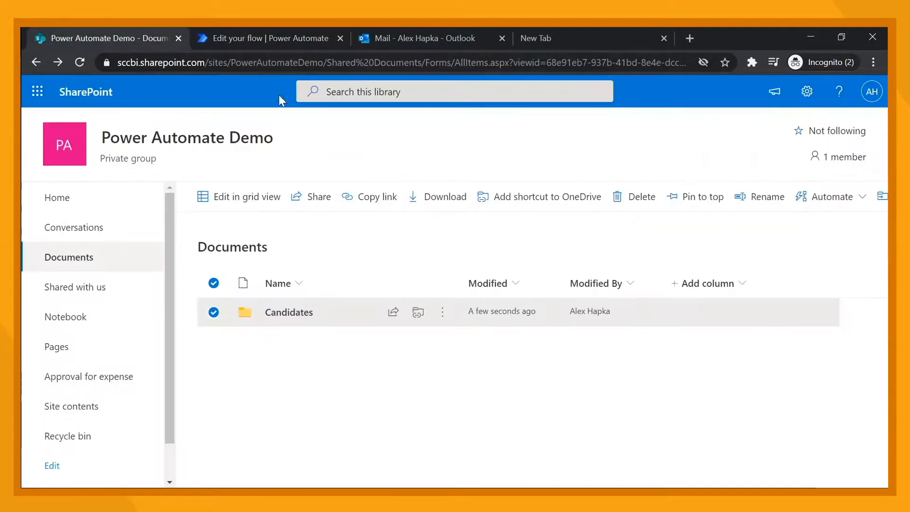
pyautogui.click(294, 312)
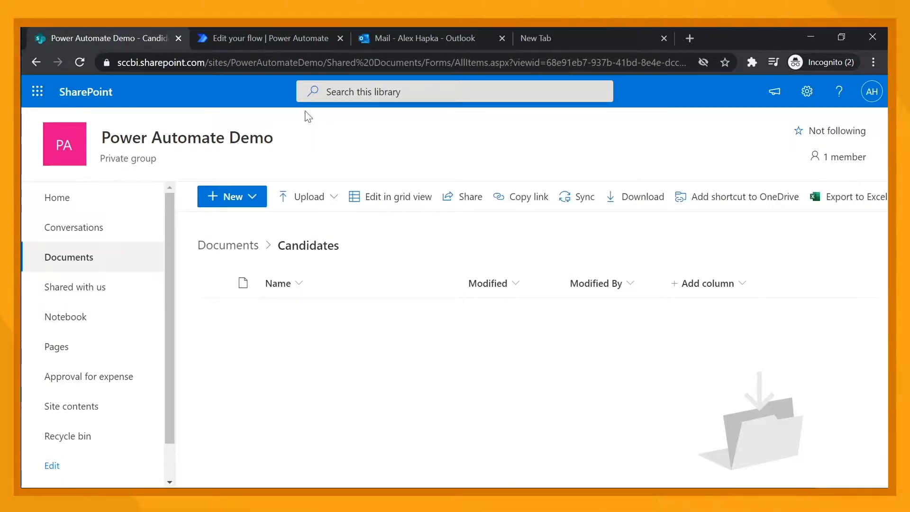
pyautogui.click(283, 205)
pyautogui.click(287, 223)
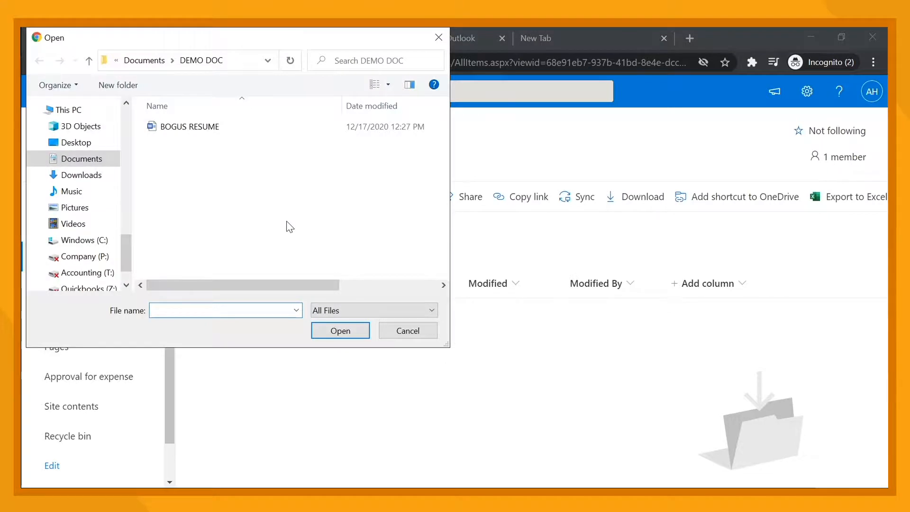
pyautogui.click(210, 130)
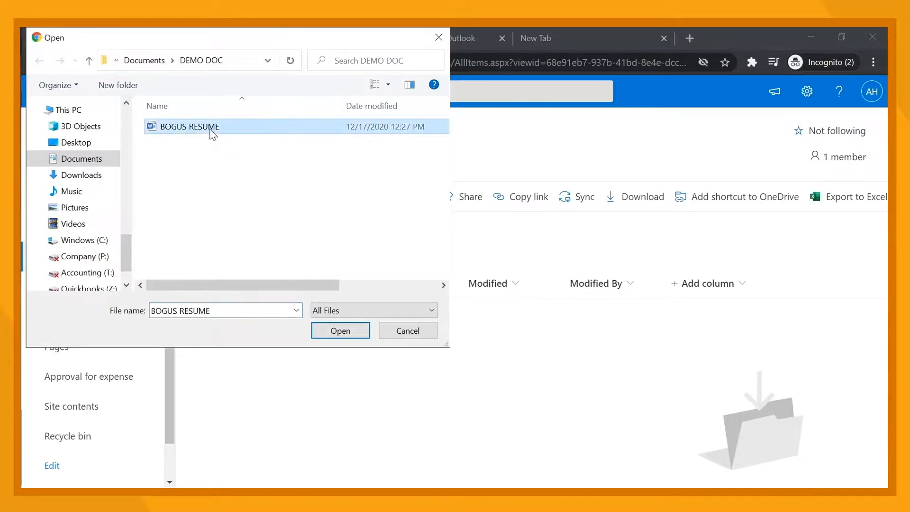
pyautogui.click(347, 333)
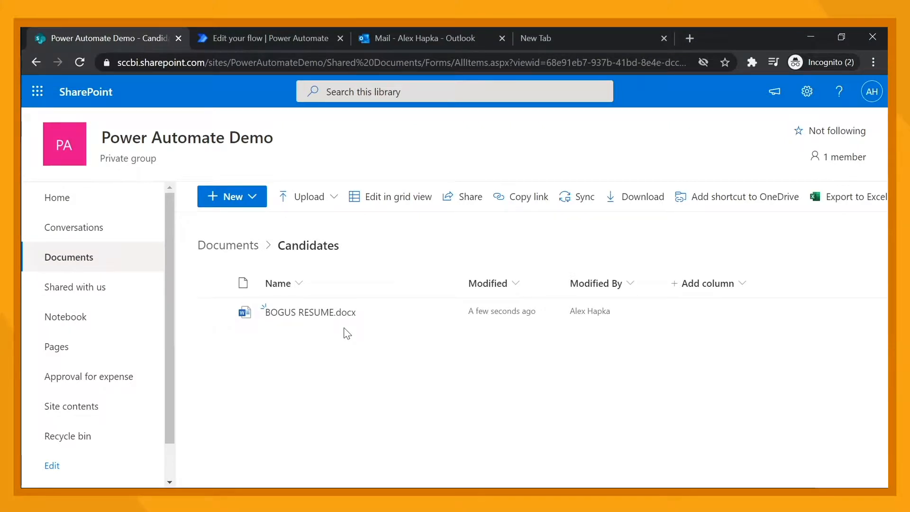
# Return to the flow and open its latest run from the 28-day run history
pyautogui.click(230, 34)
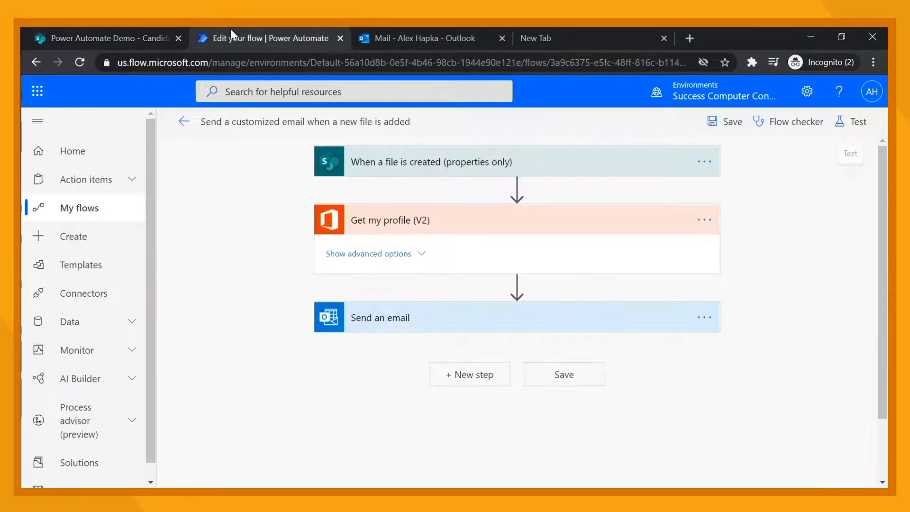
pyautogui.click(183, 124)
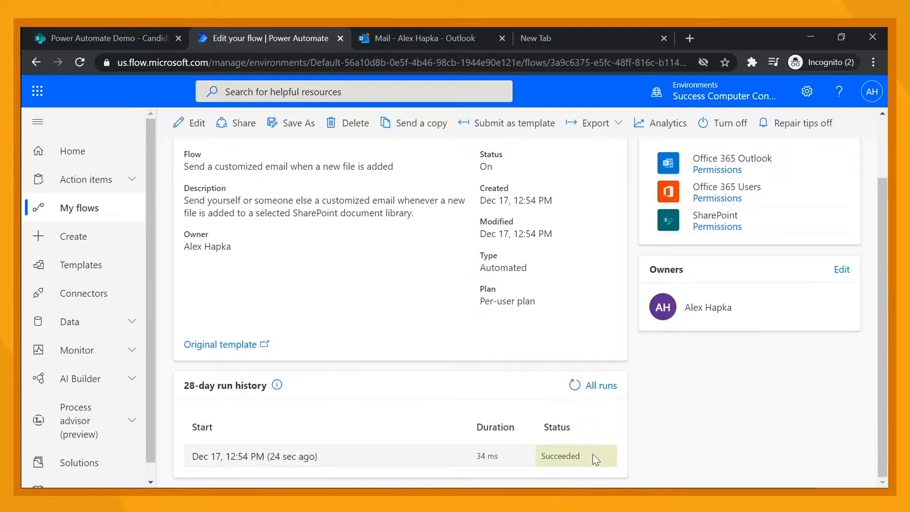
pyautogui.click(259, 463)
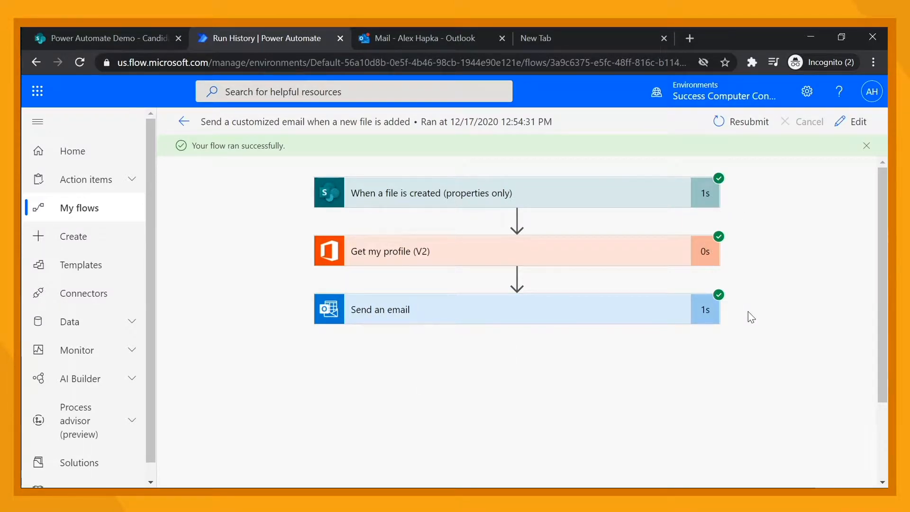
# Examine the trigger's run inputs and outputs, then go back to the flow's details page
pyautogui.click(413, 203)
pyautogui.scroll(-4, 453, 369)
pyautogui.scroll(-2, 456, 371)
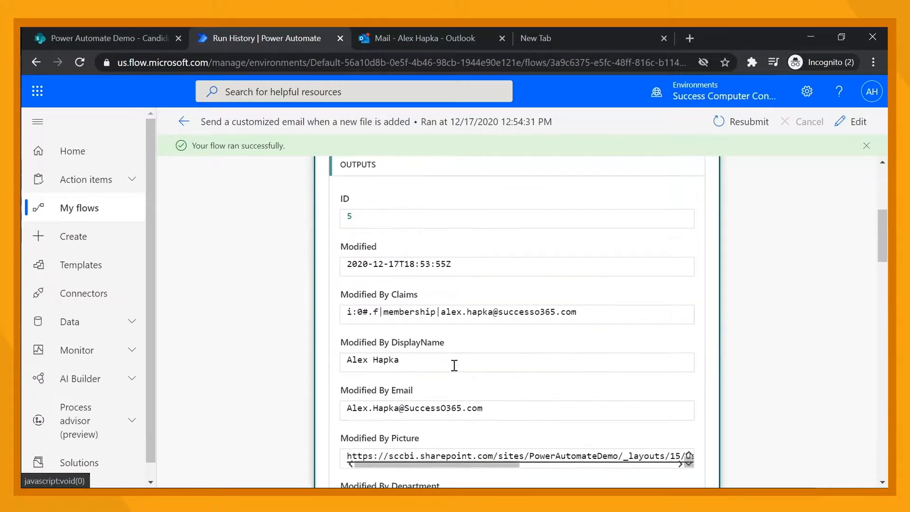
pyautogui.scroll(-8, 455, 365)
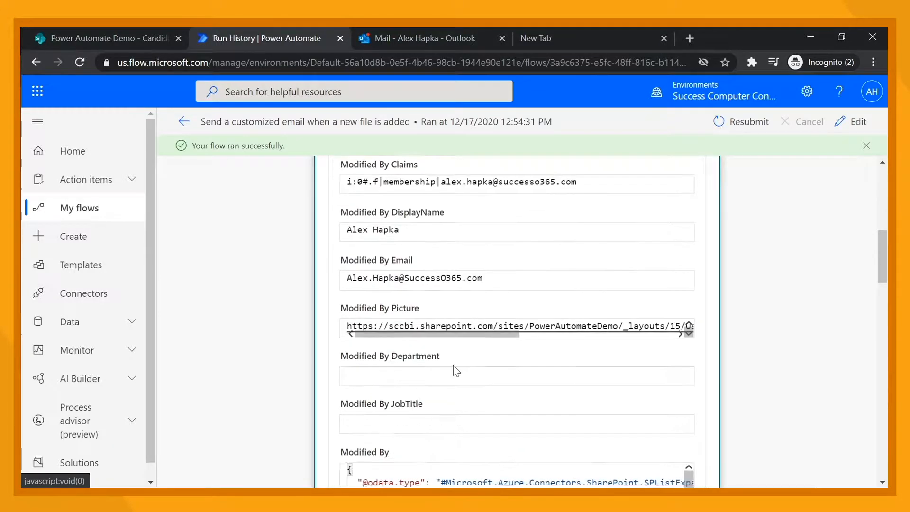
pyautogui.scroll(-2, 454, 365)
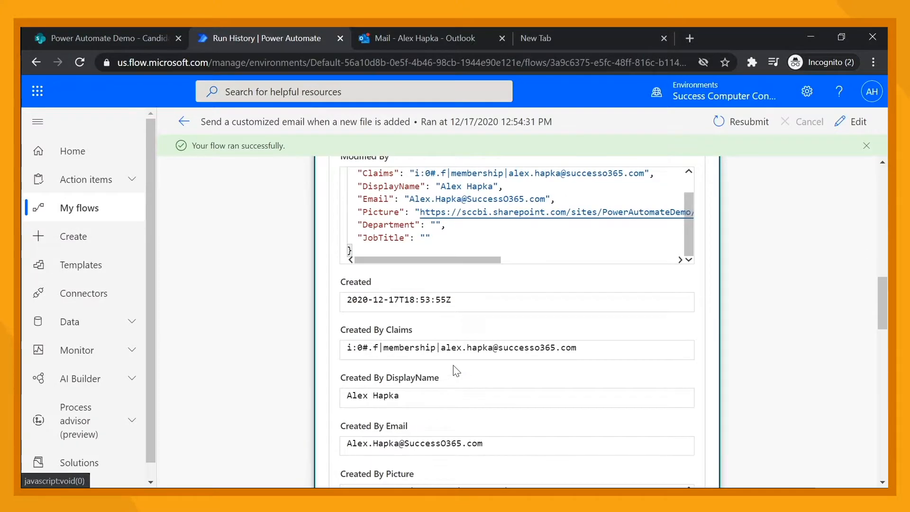
pyautogui.scroll(-7, 453, 365)
pyautogui.scroll(4, 453, 365)
pyautogui.scroll(7, 453, 370)
pyautogui.scroll(7, 454, 365)
pyautogui.scroll(2, 453, 366)
pyautogui.scroll(-6, 453, 366)
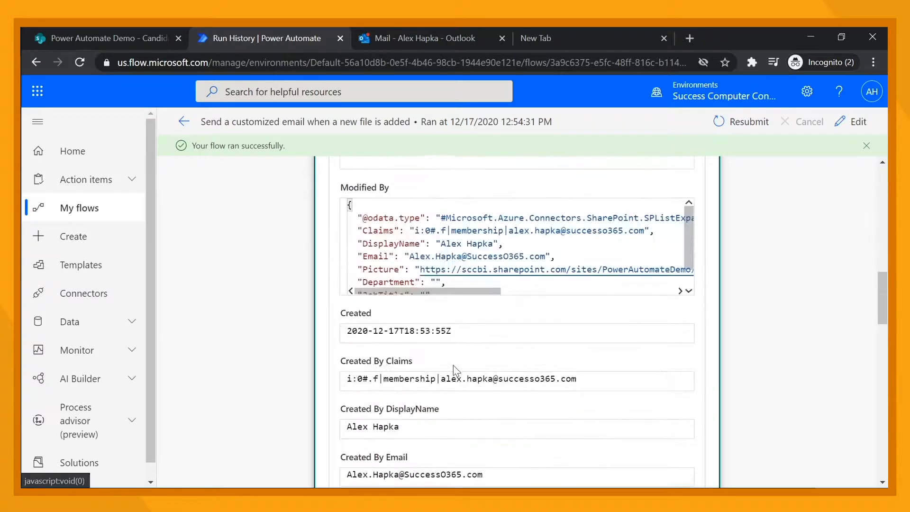
pyautogui.scroll(10, 454, 367)
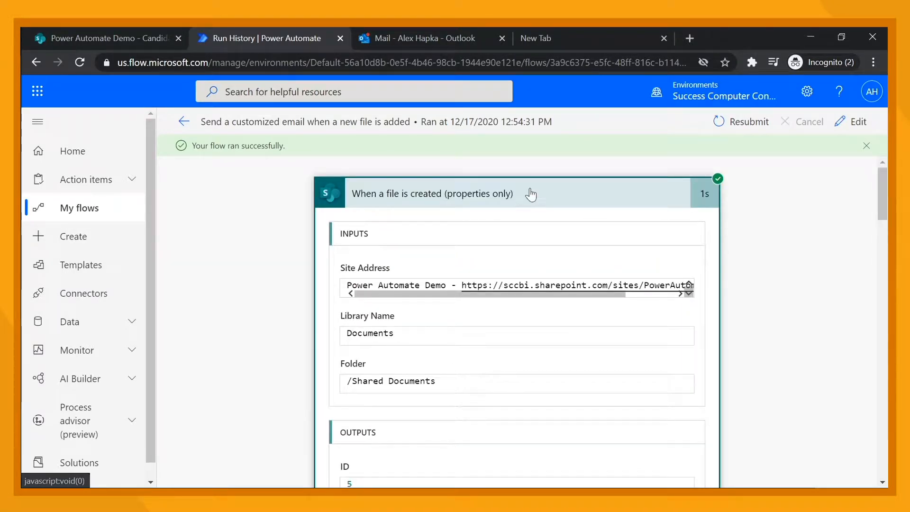
pyautogui.click(529, 192)
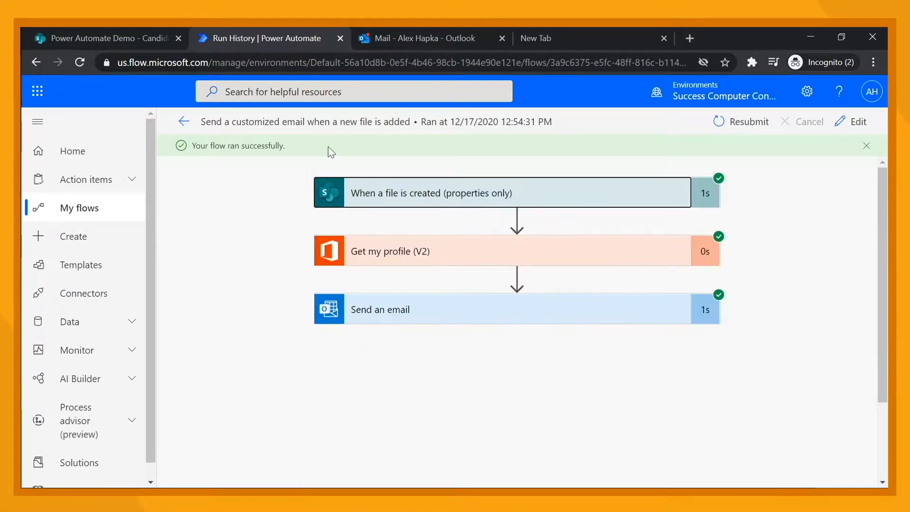
pyautogui.click(184, 122)
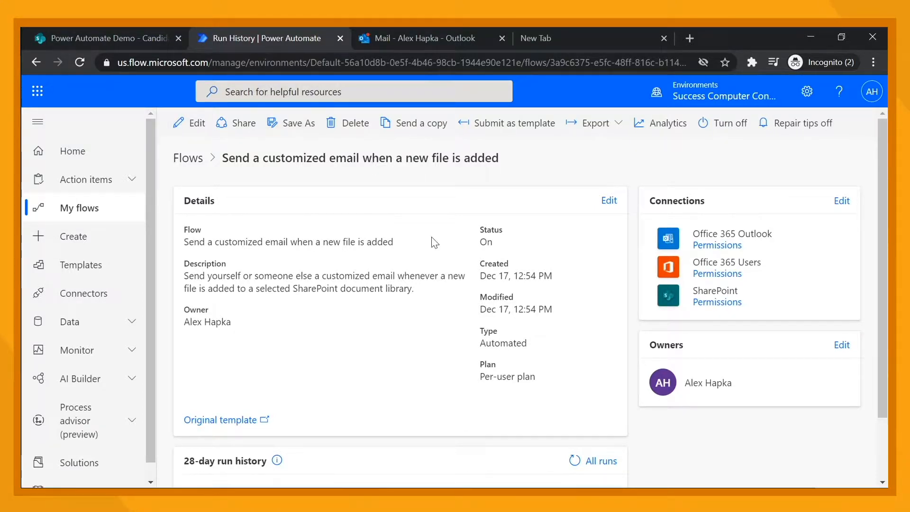
# In Outlook, open the New Recruitment notification email, follow its file link, and return to the SharePoint library
pyautogui.click(411, 33)
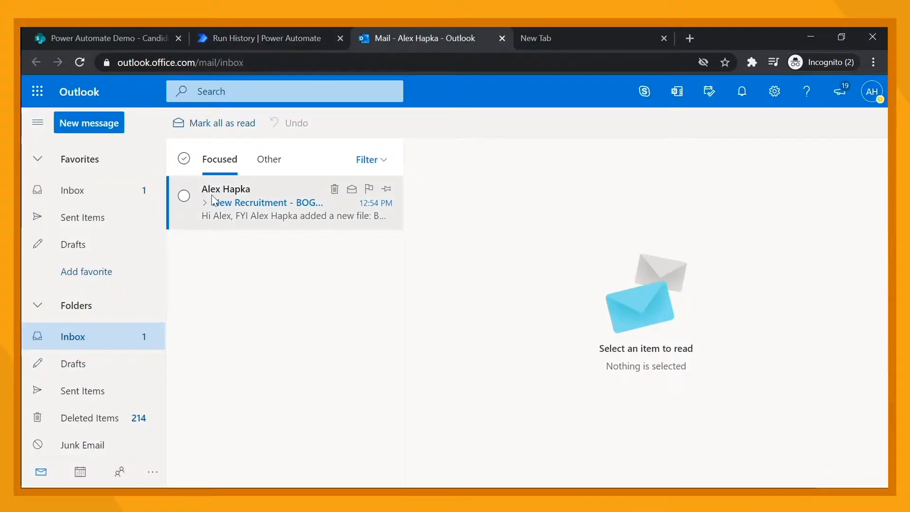
pyautogui.click(223, 205)
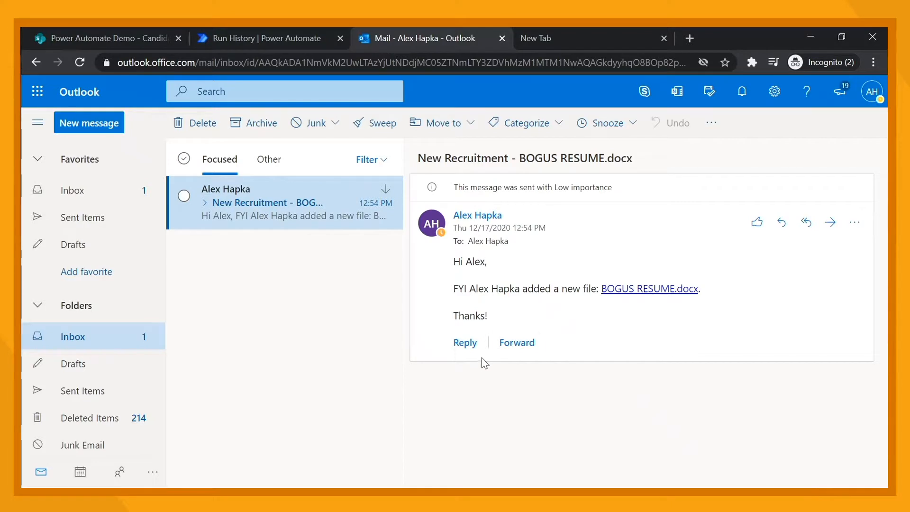
pyautogui.click(666, 291)
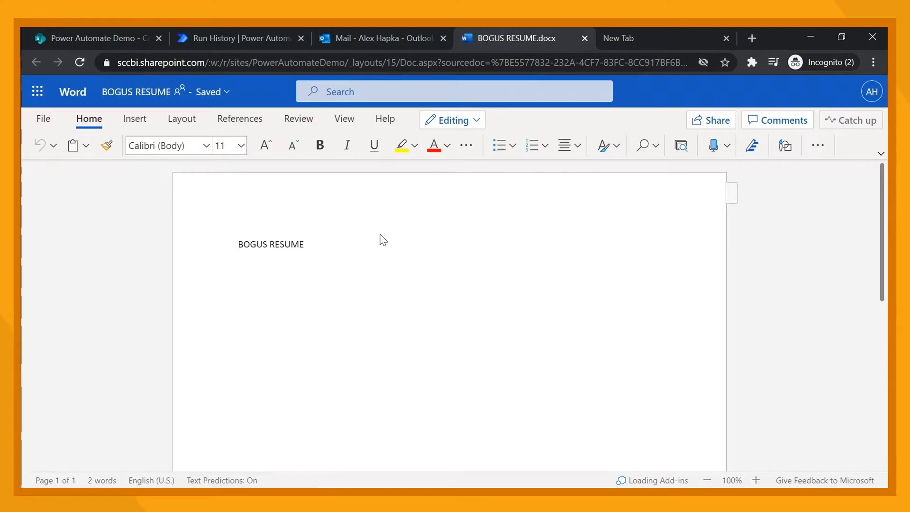
pyautogui.click(74, 41)
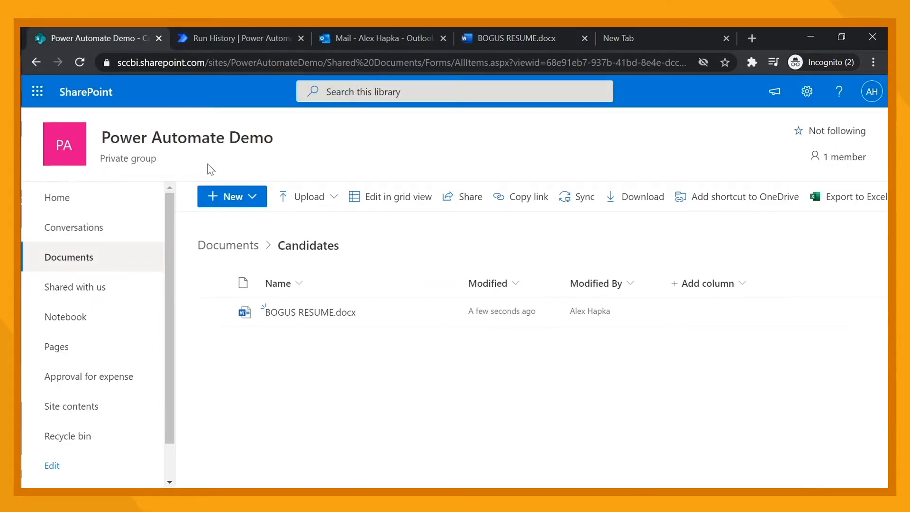